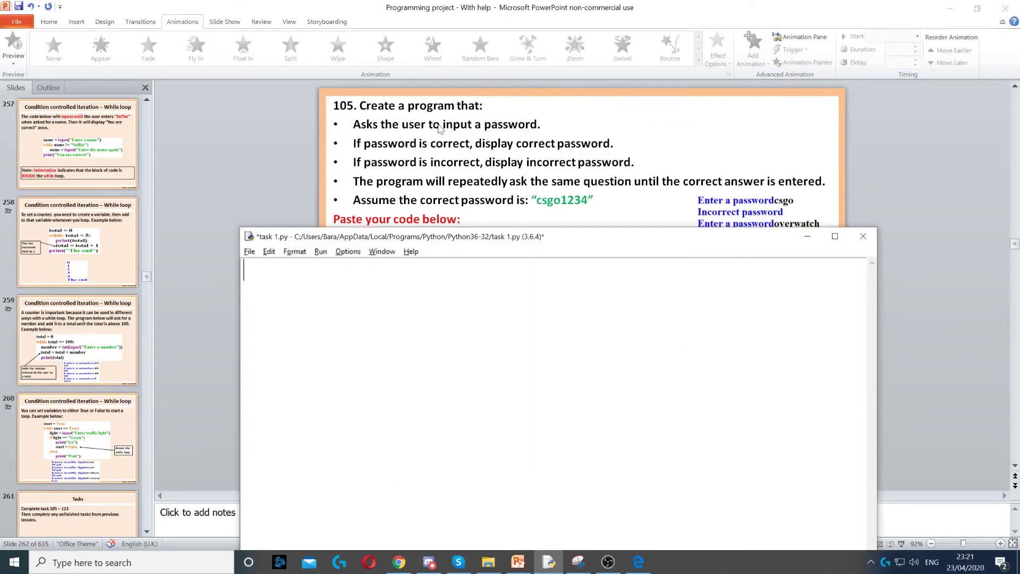
text(po)
Fix a typo while starting the line password = input("Enter a password")
key(BackSpace)
text(assword = )
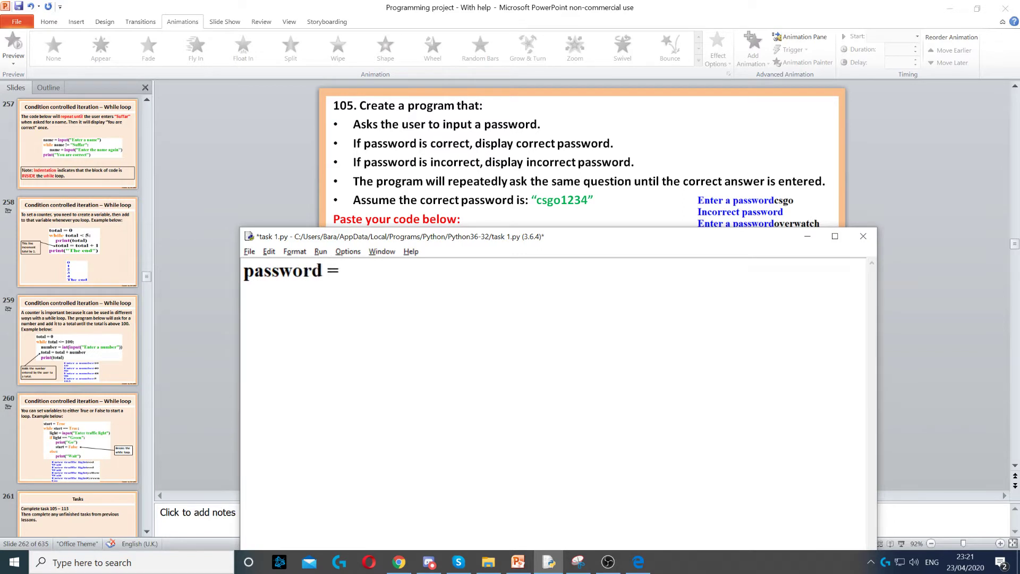
text(input()
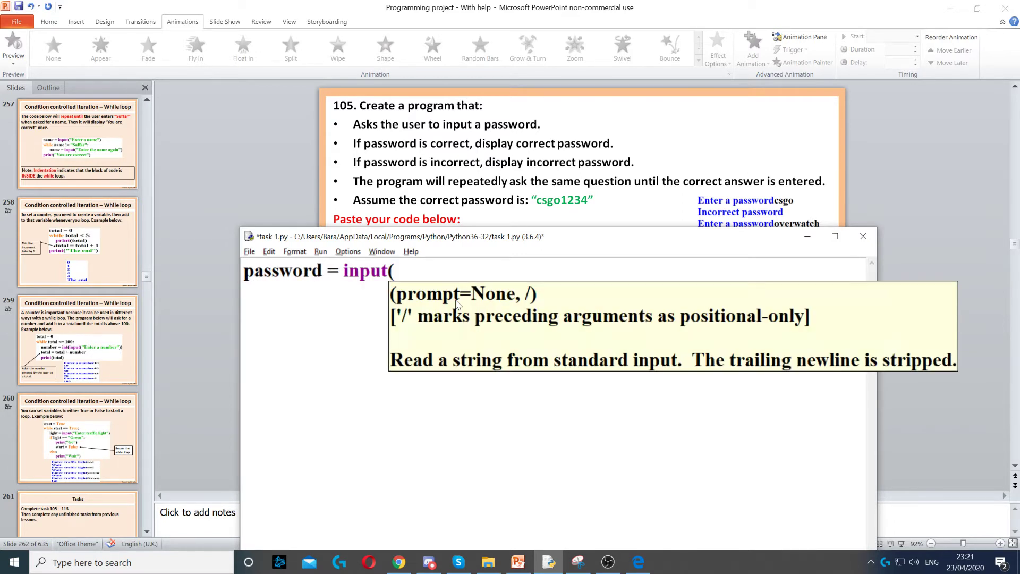
text("Enter a)
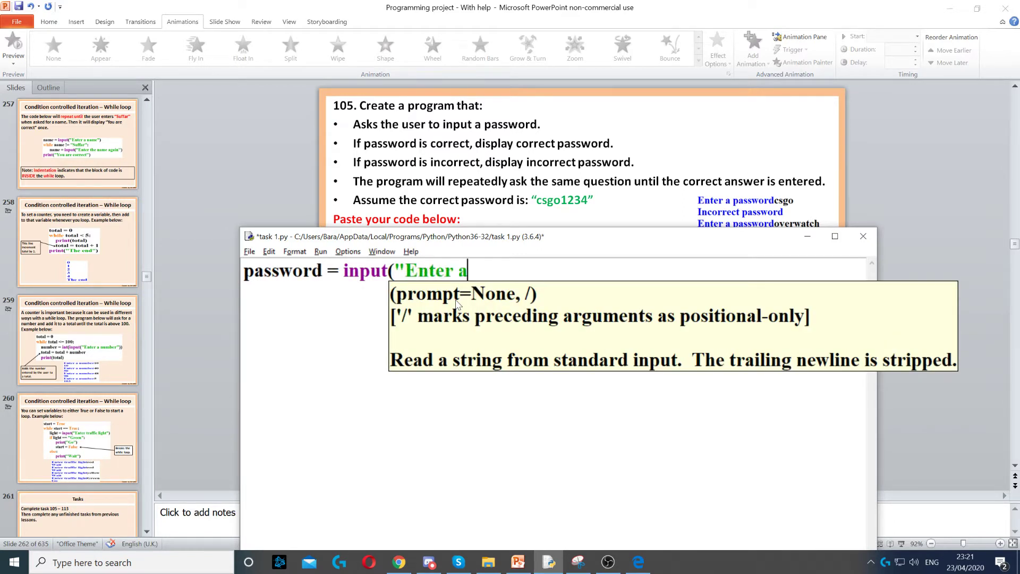
text( password"))
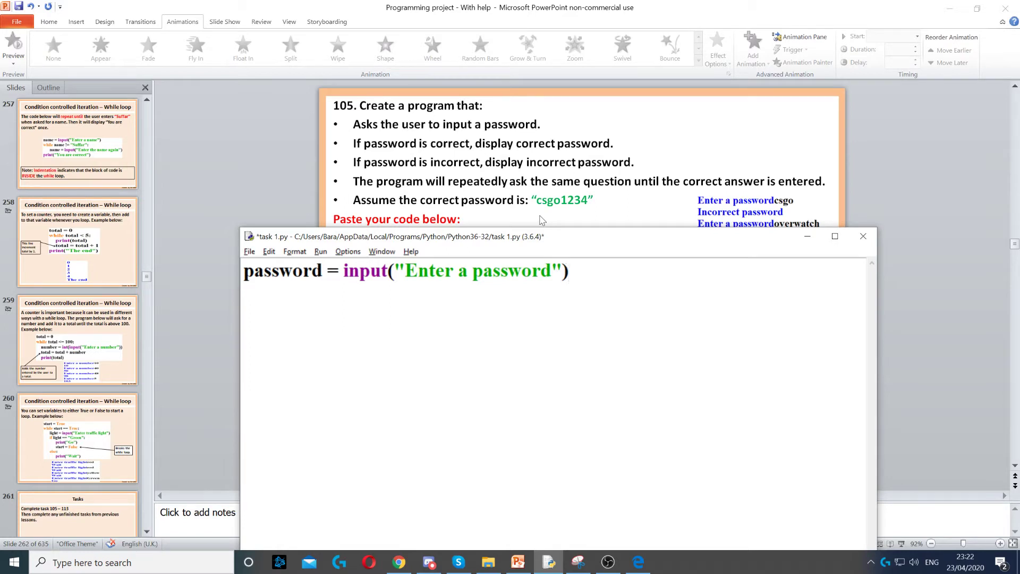
key(Return)
text(while)
text( p)
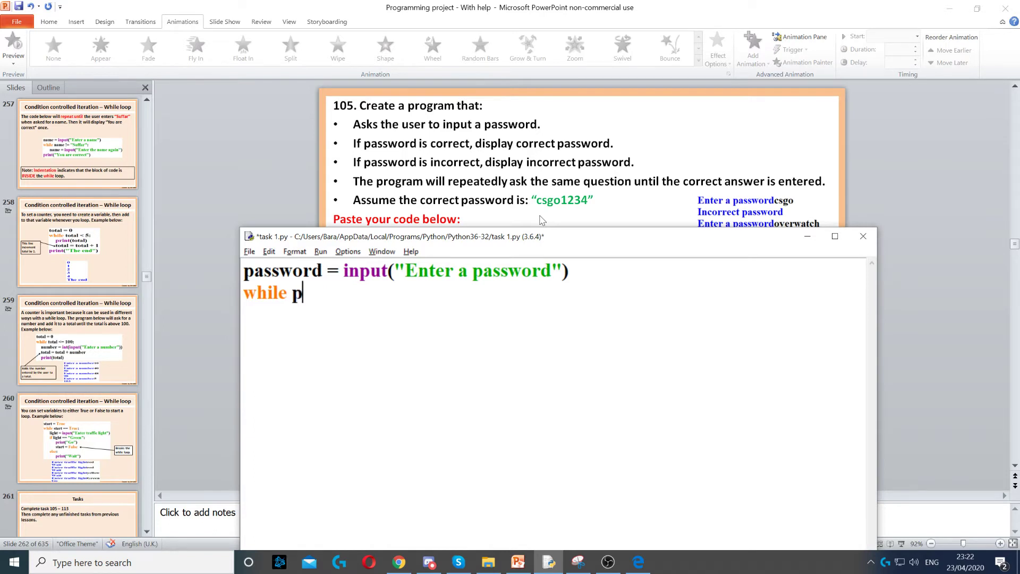
text(assword !=)
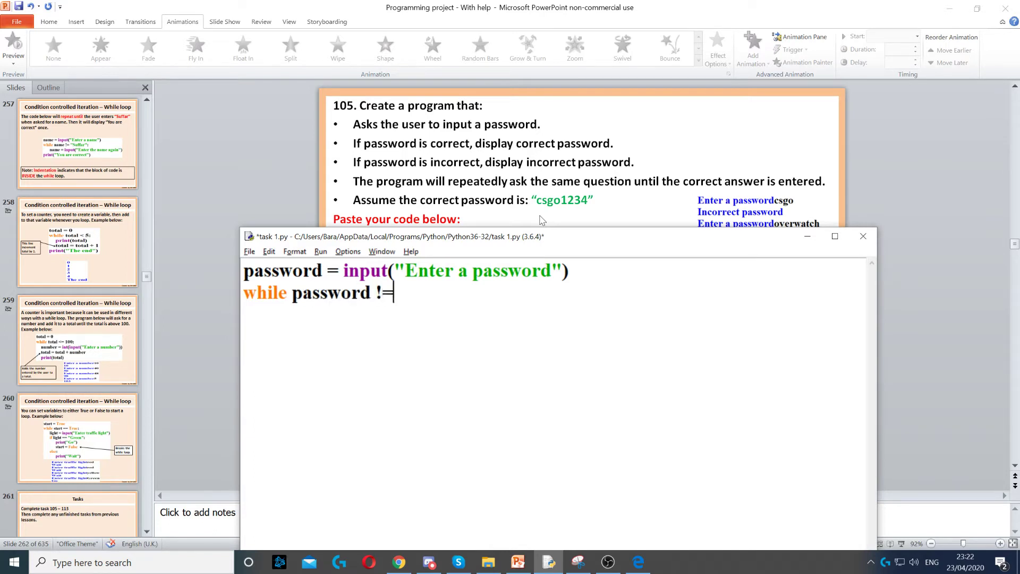
text( "csgo)
text(1234")
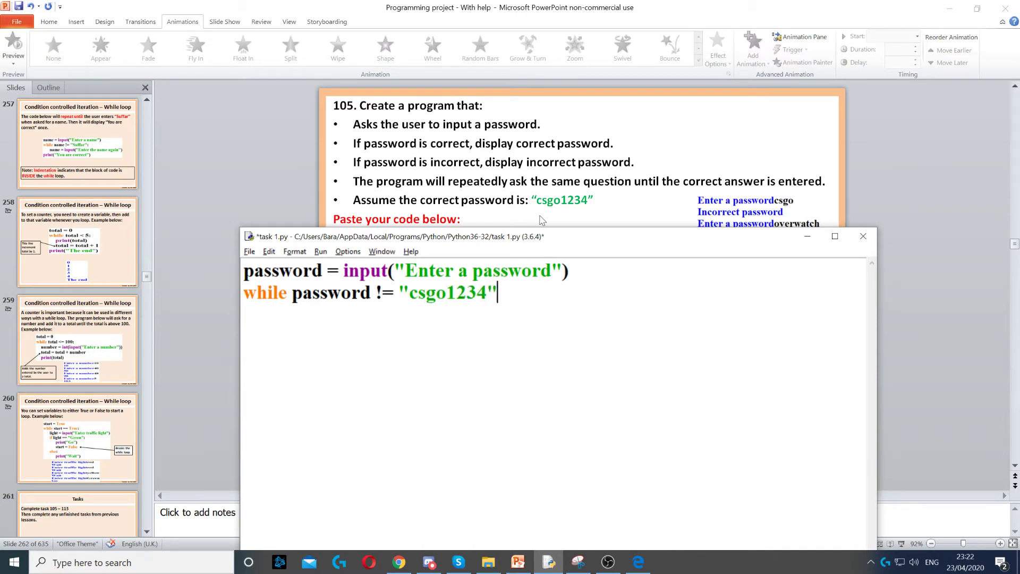
text(:)
key(Return)
drag(569, 271, 243, 272)
key(ctrl+c)
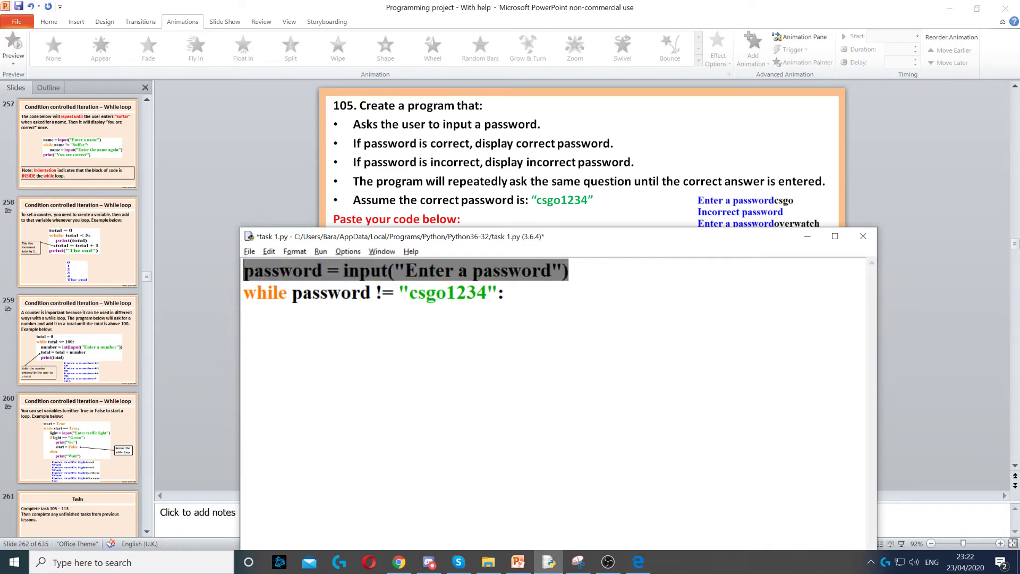
click(272, 315)
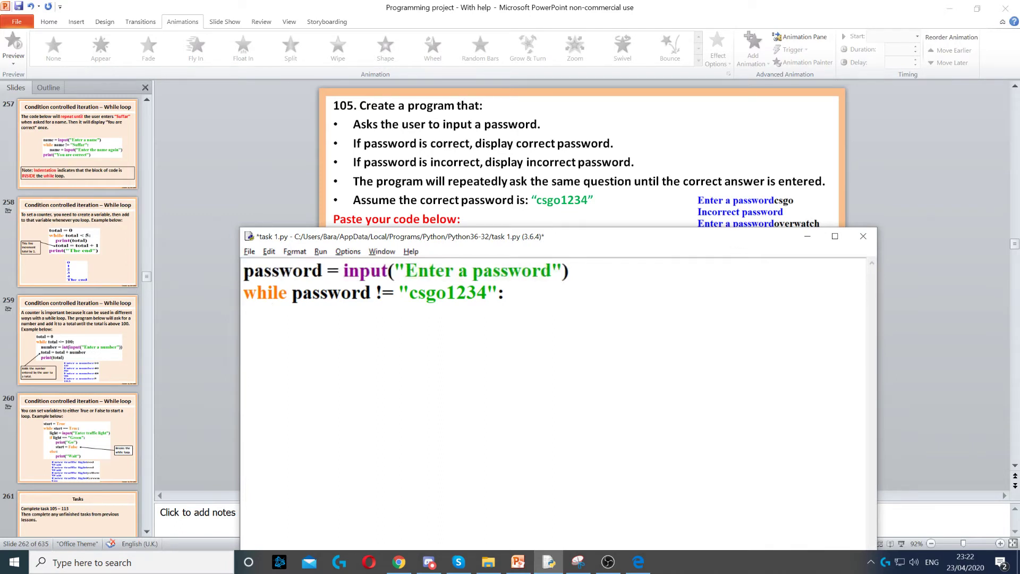
text(print()
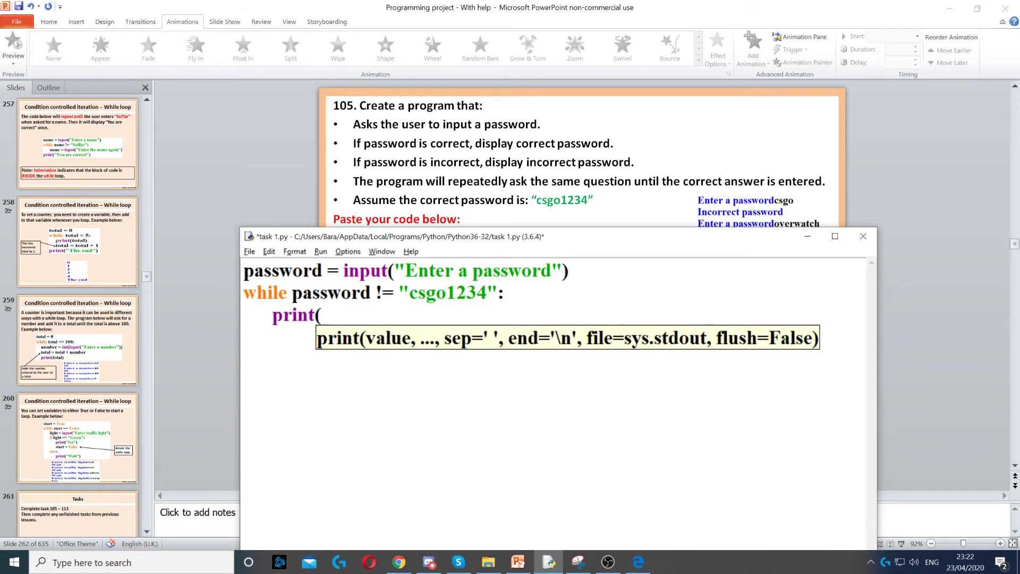
text("Incorrect p)
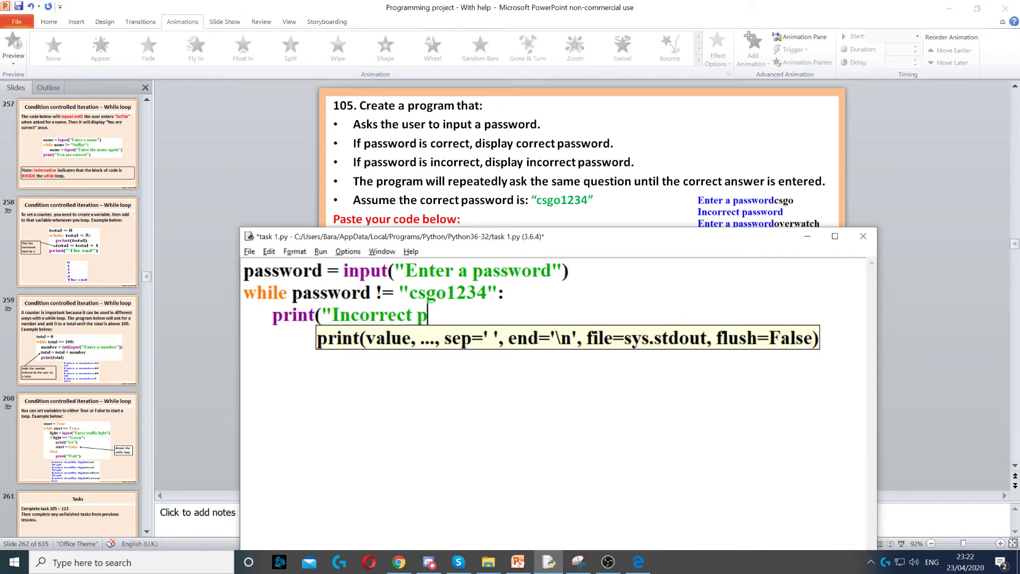
text(assword"))
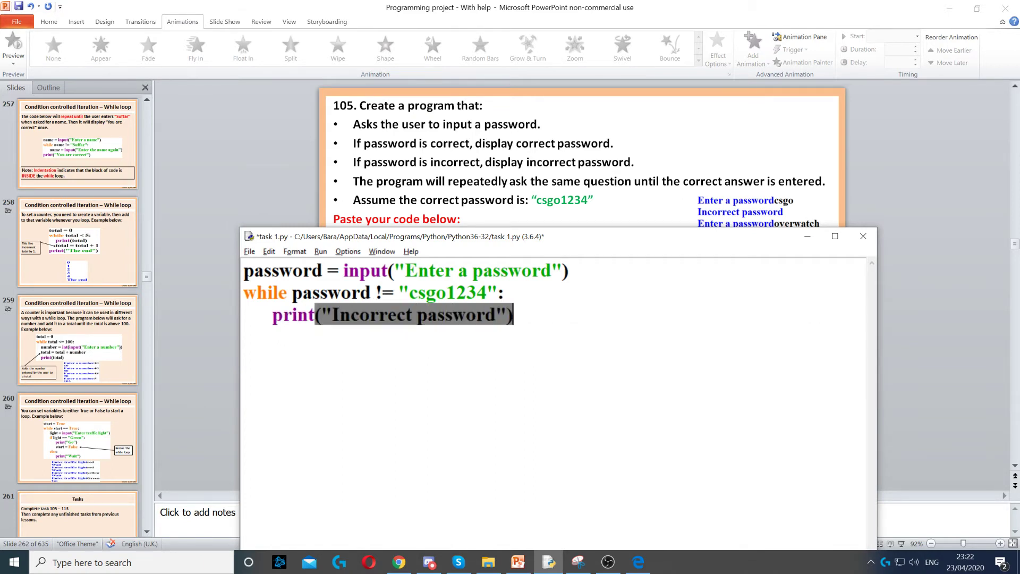
Fill the loop with print("Incorrect password") and the pasted password input line
key(Return)
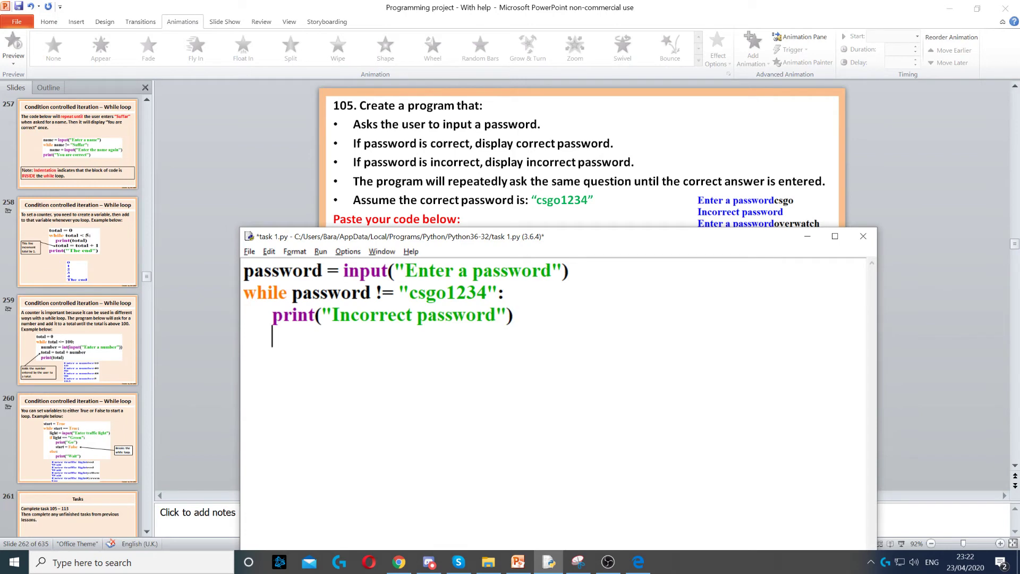
key(ctrl+v)
key(Return)
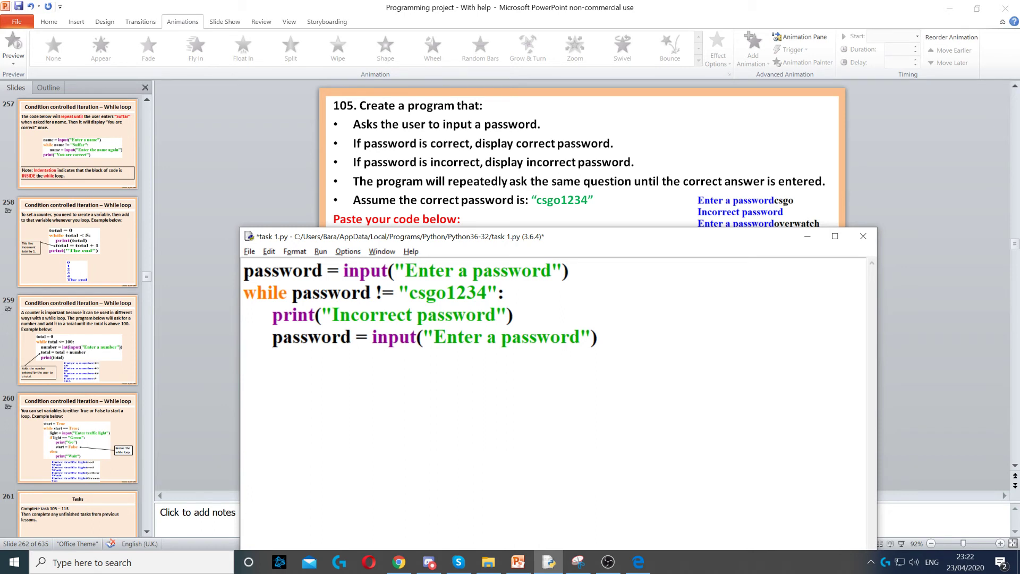
text(print(")
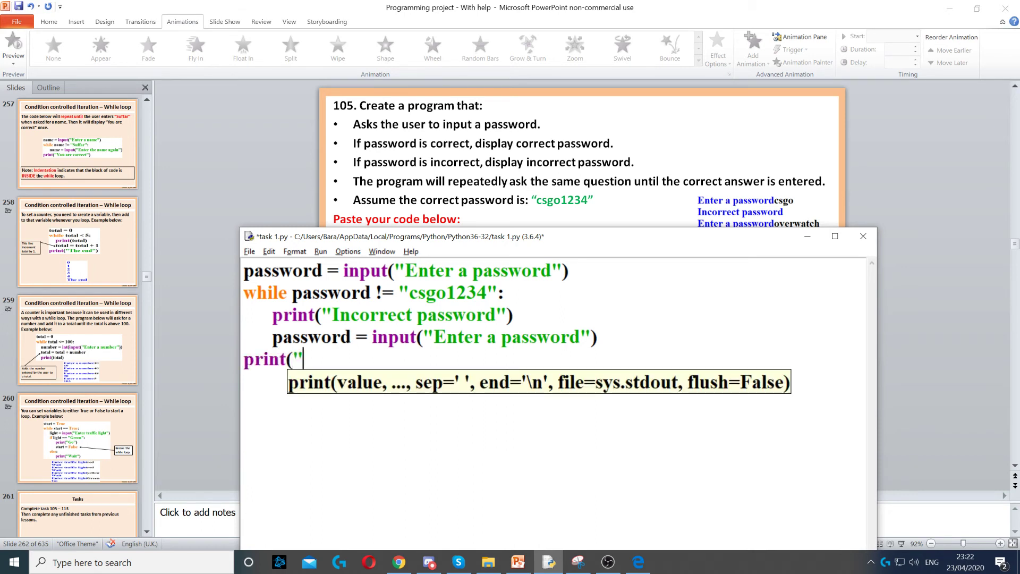
text(Correct pass)
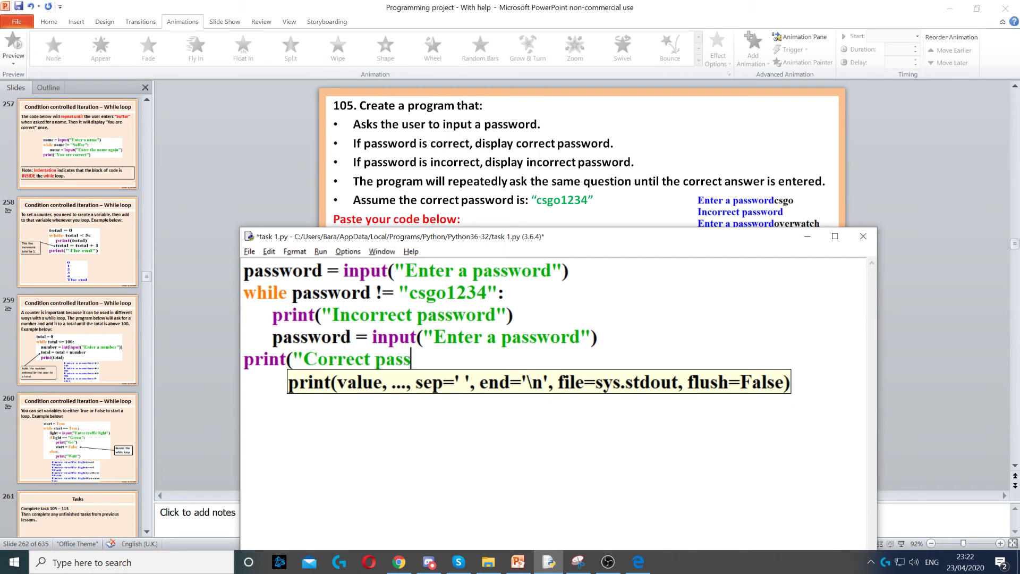
text(word"))
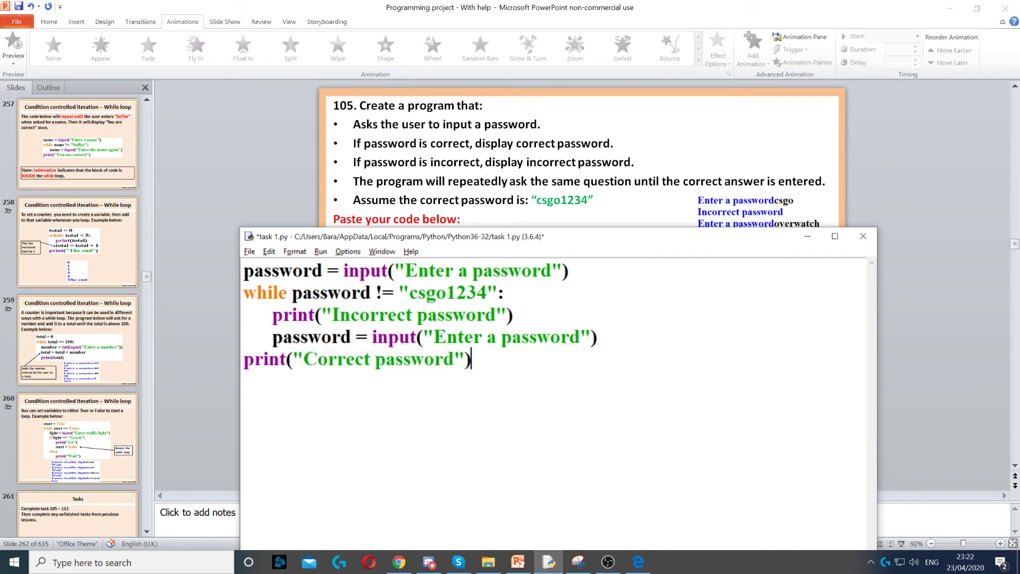